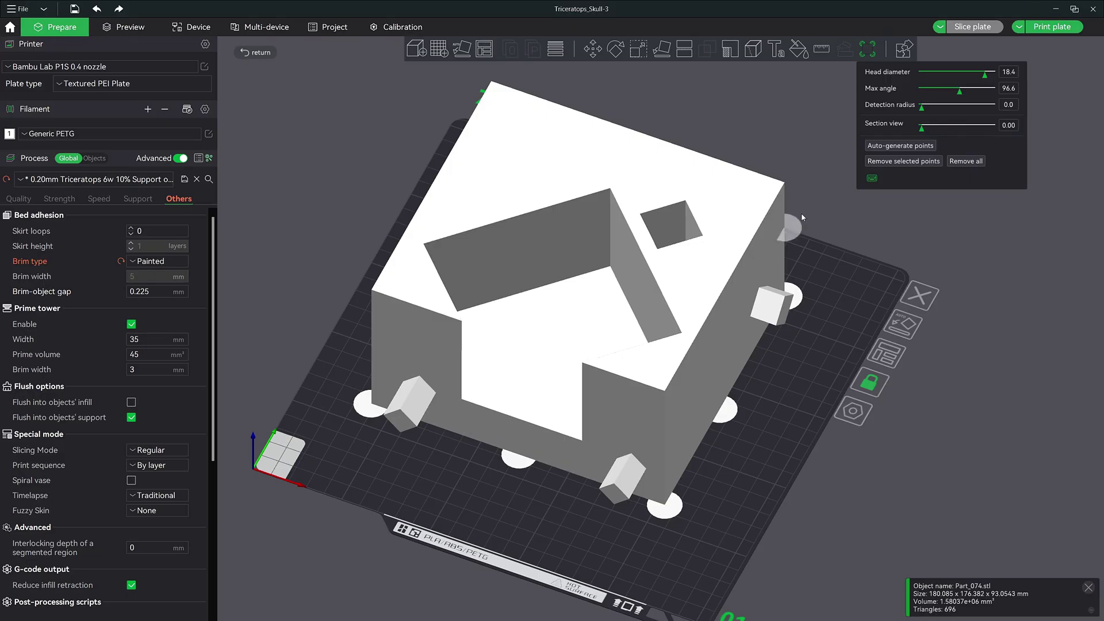
Set the brim ear head diameter to 6.8 and place four ears around the box's base.
{"action": "left_click_drag", "start_coordinate": [987, 76], "coordinate": [929, 75]}
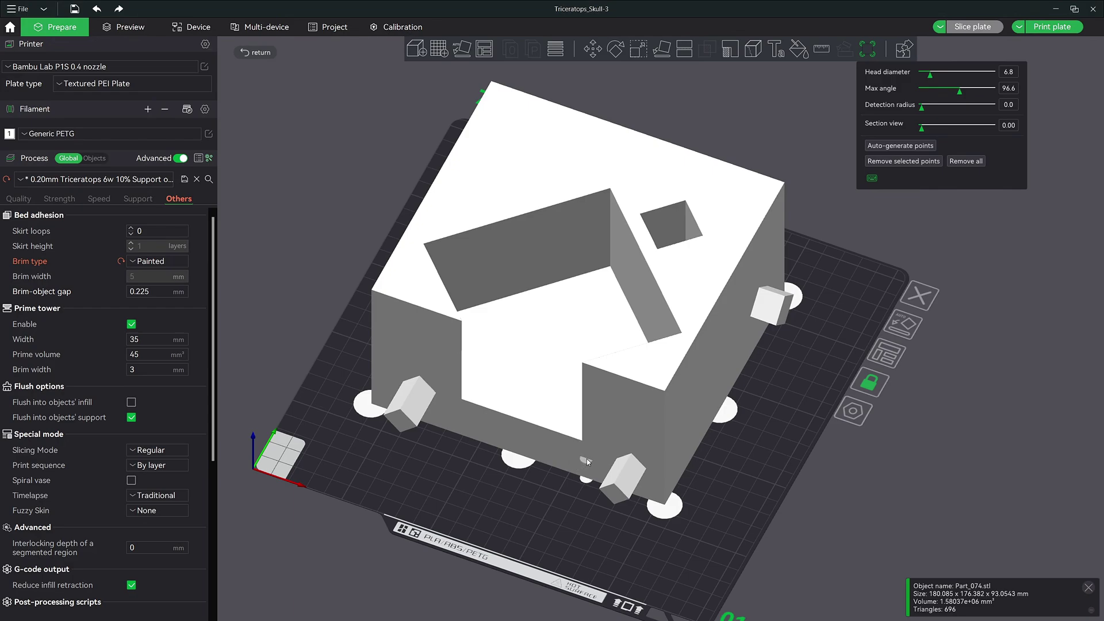
{"action": "left_click", "coordinate": [586, 458]}
{"action": "left_click", "coordinate": [452, 426]}
{"action": "left_click", "coordinate": [691, 427]}
{"action": "left_click", "coordinate": [754, 352]}
{"action": "left_click_drag", "start_coordinate": [531, 508], "coordinate": [556, 480]}
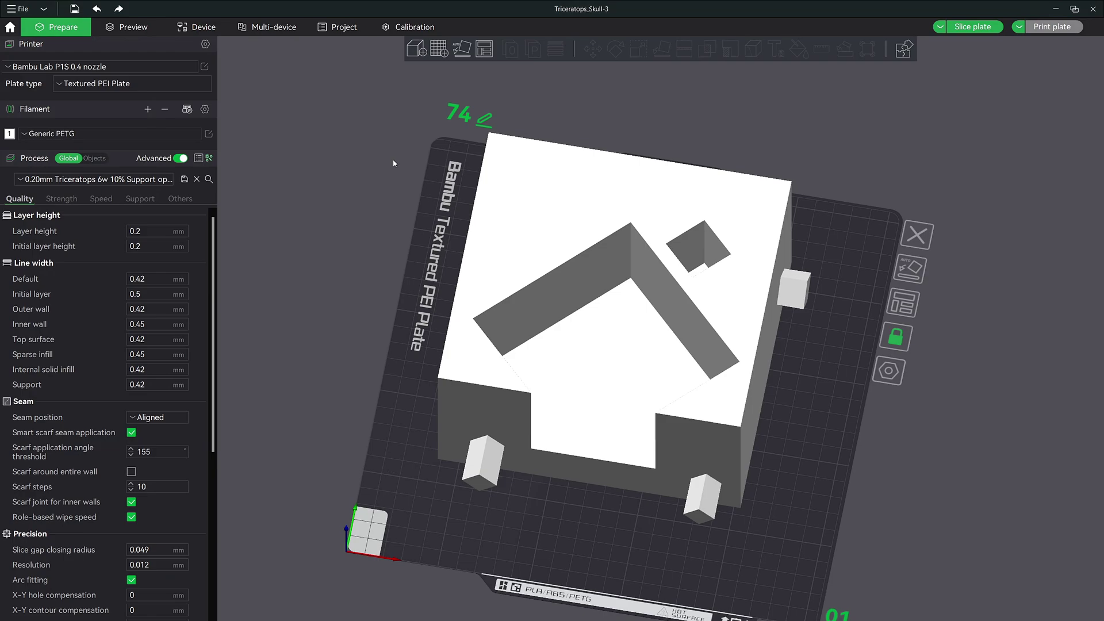
Change Brim type to Painted under the Others settings, then select the box model.
{"action": "left_click", "coordinate": [185, 198]}
{"action": "left_click", "coordinate": [139, 264]}
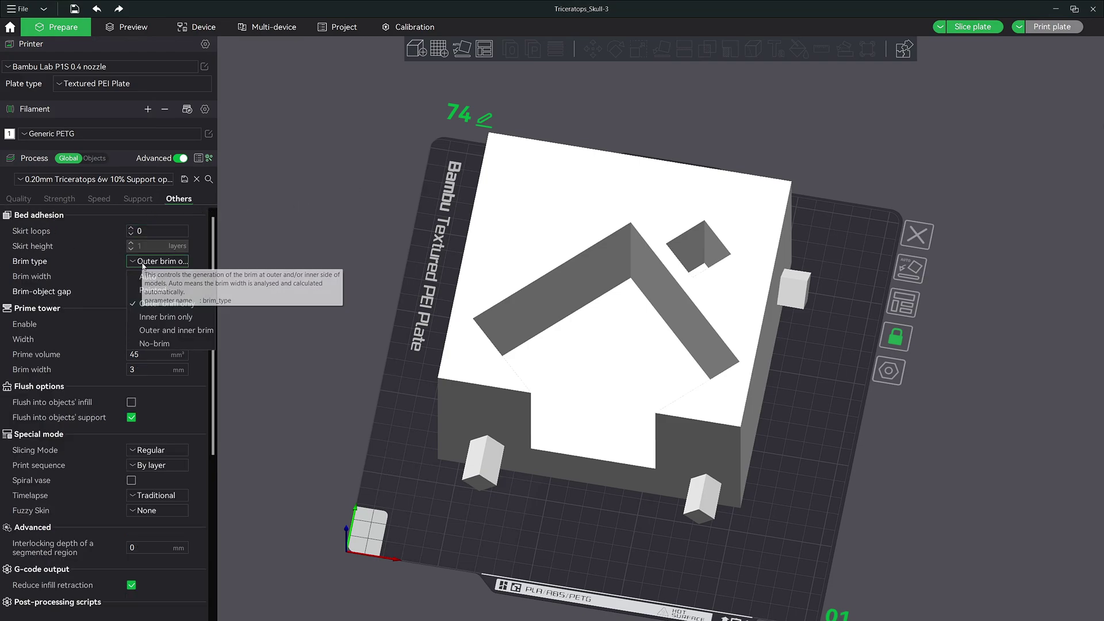
{"action": "left_click", "coordinate": [172, 287]}
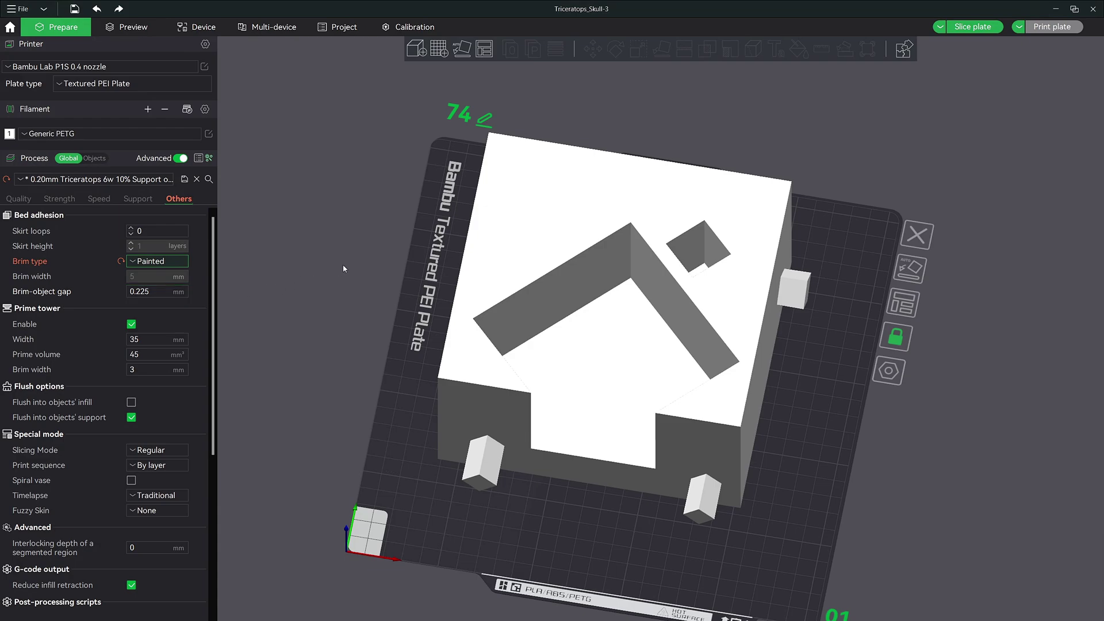
{"action": "left_click", "coordinate": [523, 210]}
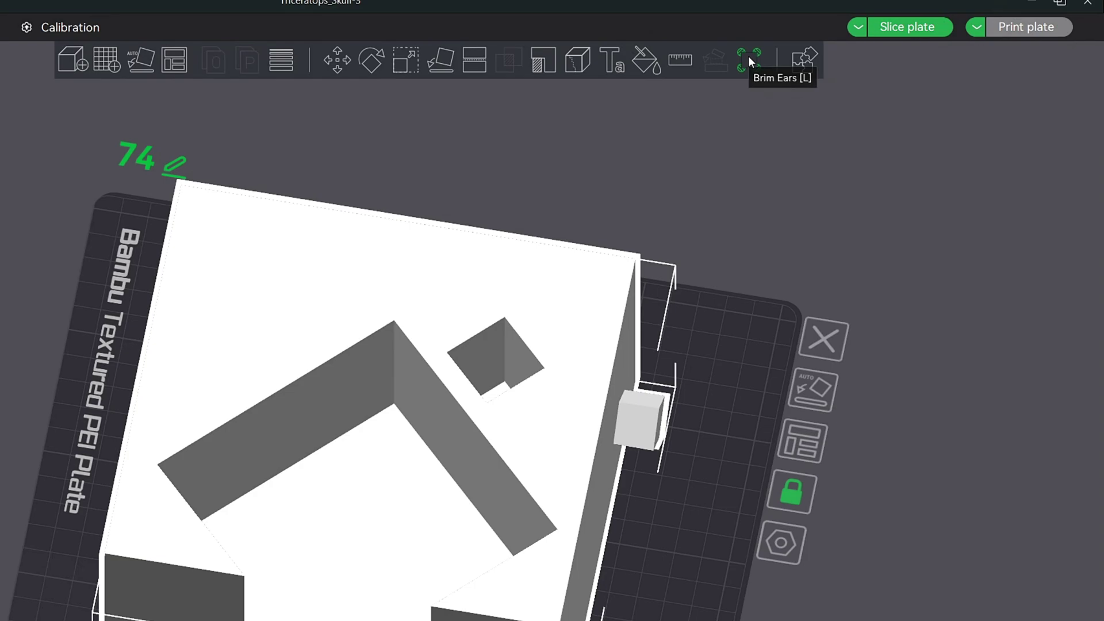
Open the Brim Ears tool from the top toolbar.
{"action": "left_click", "coordinate": [747, 56]}
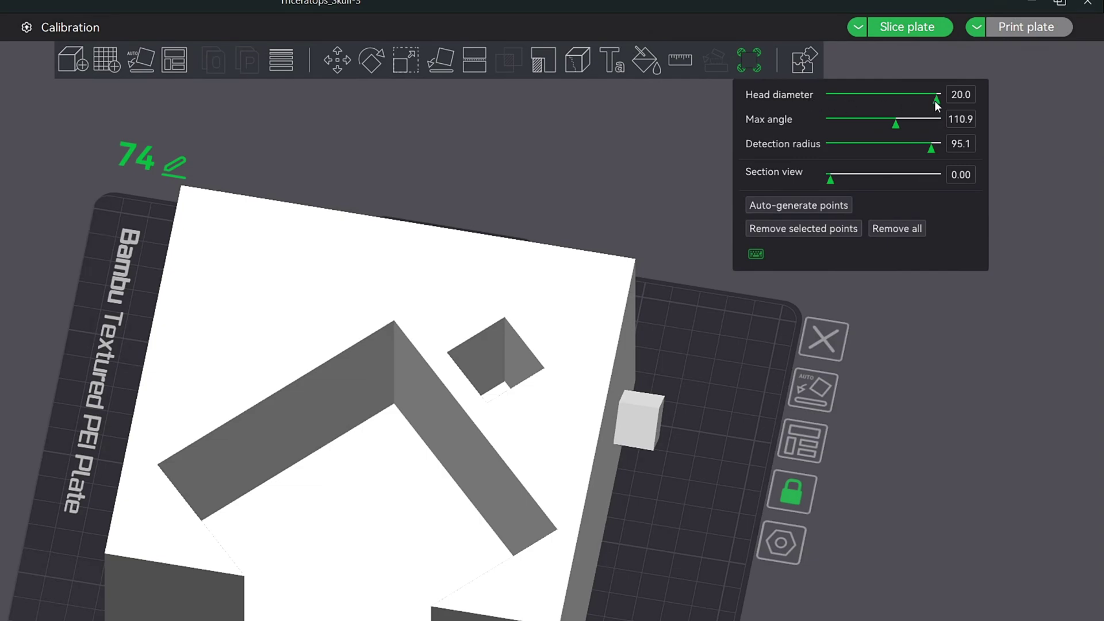
Set brim ear head diameter to 6.1 and max angle to 96.6, adding one ear on the right side.
{"action": "left_click_drag", "start_coordinate": [933, 101], "coordinate": [838, 99]}
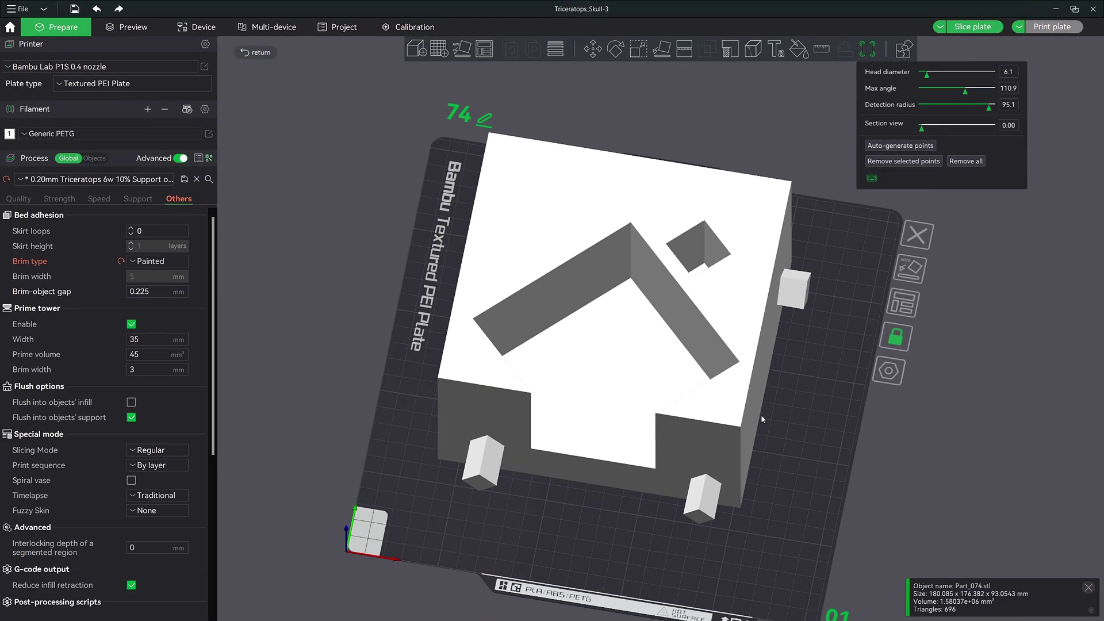
{"action": "left_click", "coordinate": [715, 465]}
{"action": "left_click_drag", "start_coordinate": [927, 75], "coordinate": [1008, 79]}
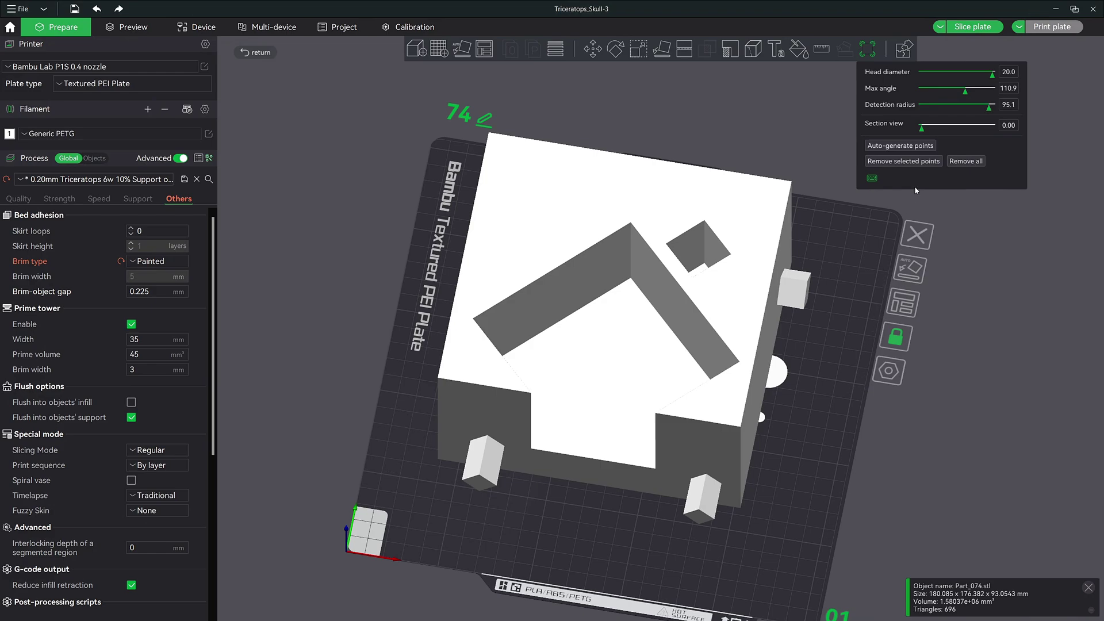
{"action": "key", "text": "ctrl+z"}
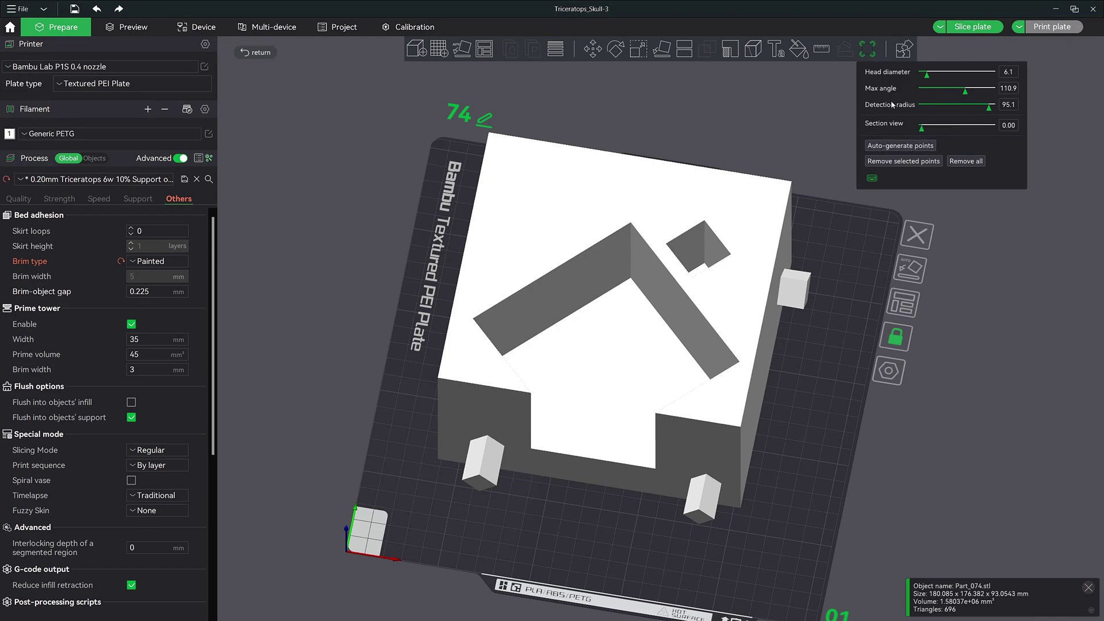
{"action": "left_click_drag", "start_coordinate": [963, 92], "coordinate": [936, 91]}
{"action": "left_click_drag", "start_coordinate": [937, 91], "coordinate": [959, 92]}
{"action": "left_click", "coordinate": [913, 147]}
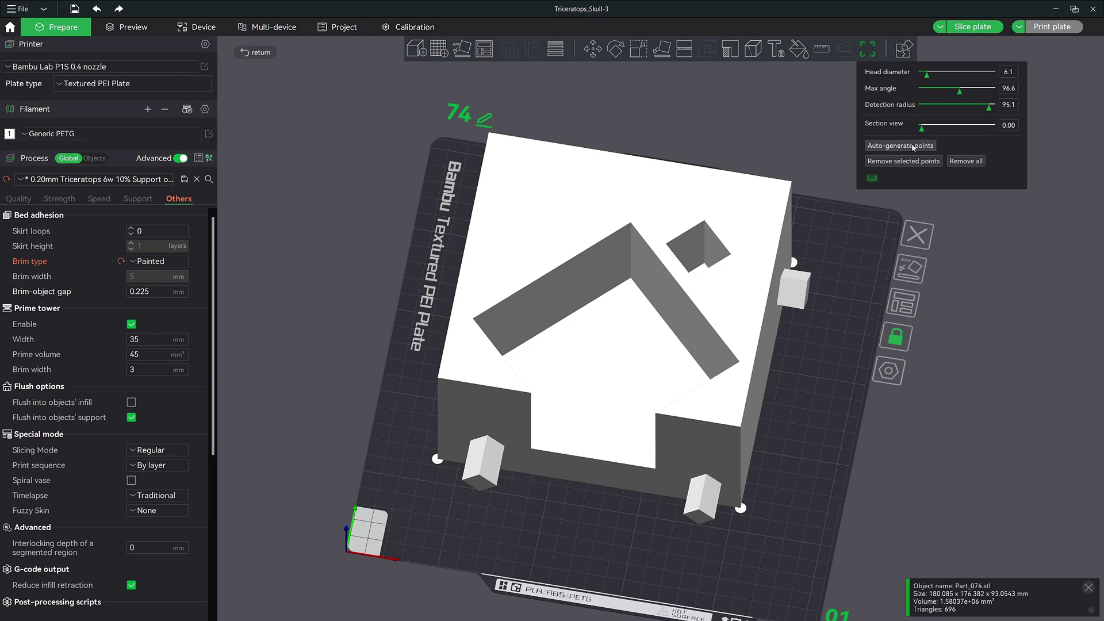
{"action": "left_click", "coordinate": [961, 163]}
Set the detection radius to 0.0 and move the section view slider to 0.25.
{"action": "left_click_drag", "start_coordinate": [988, 111], "coordinate": [922, 110]}
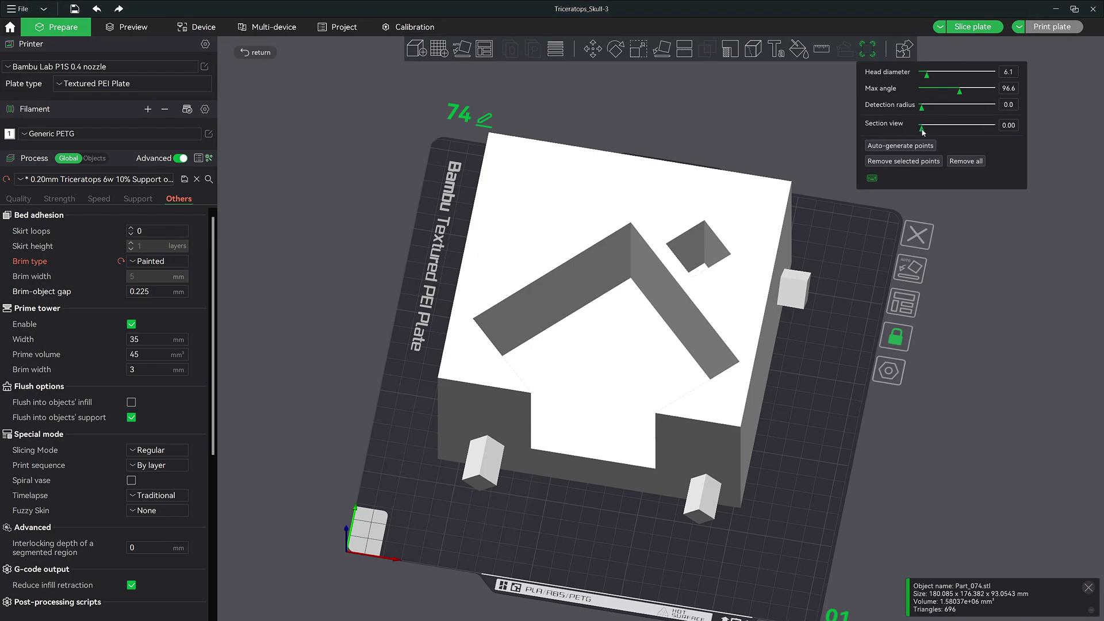
{"action": "mouse_move", "coordinate": [921, 127]}
{"action": "left_mouse_down"}
{"action": "mouse_move", "coordinate": [974, 131]}
{"action": "mouse_move", "coordinate": [941, 128]}
{"action": "left_mouse_up"}
{"action": "scroll", "coordinate": [865, 258], "scroll_direction": "down", "scroll_amount": 10, "text": "alt"}
{"action": "scroll", "coordinate": [865, 258], "scroll_direction": "up", "scroll_amount": 15, "text": "alt"}
{"action": "scroll", "coordinate": [865, 258], "scroll_direction": "up", "scroll_amount": 9, "text": "alt"}
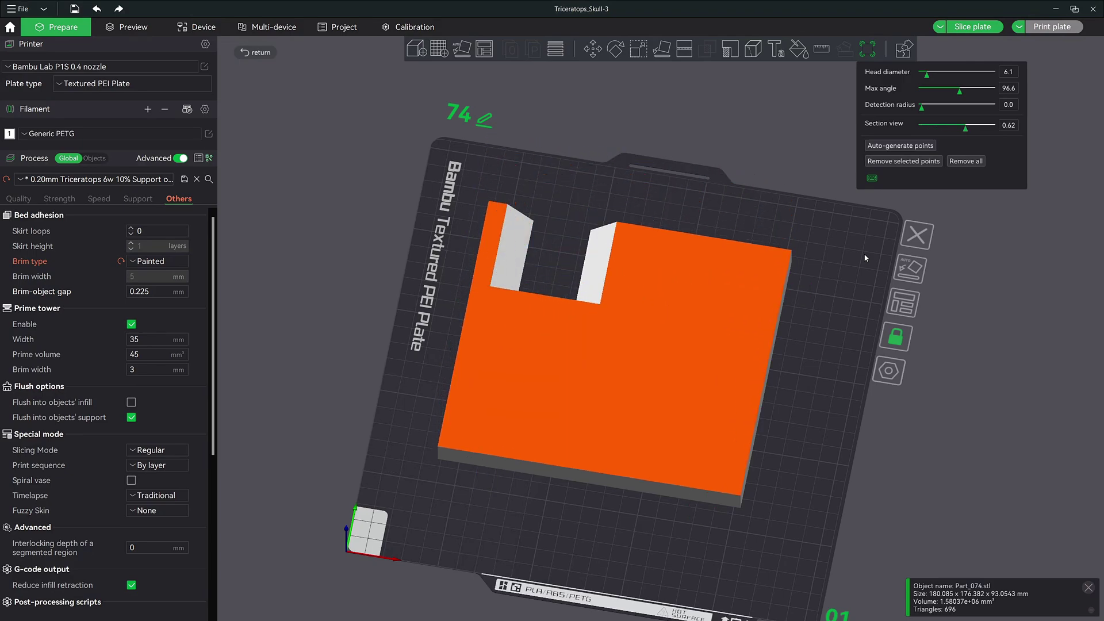
{"action": "scroll", "coordinate": [866, 258], "scroll_direction": "down", "scroll_amount": 15, "text": "alt"}
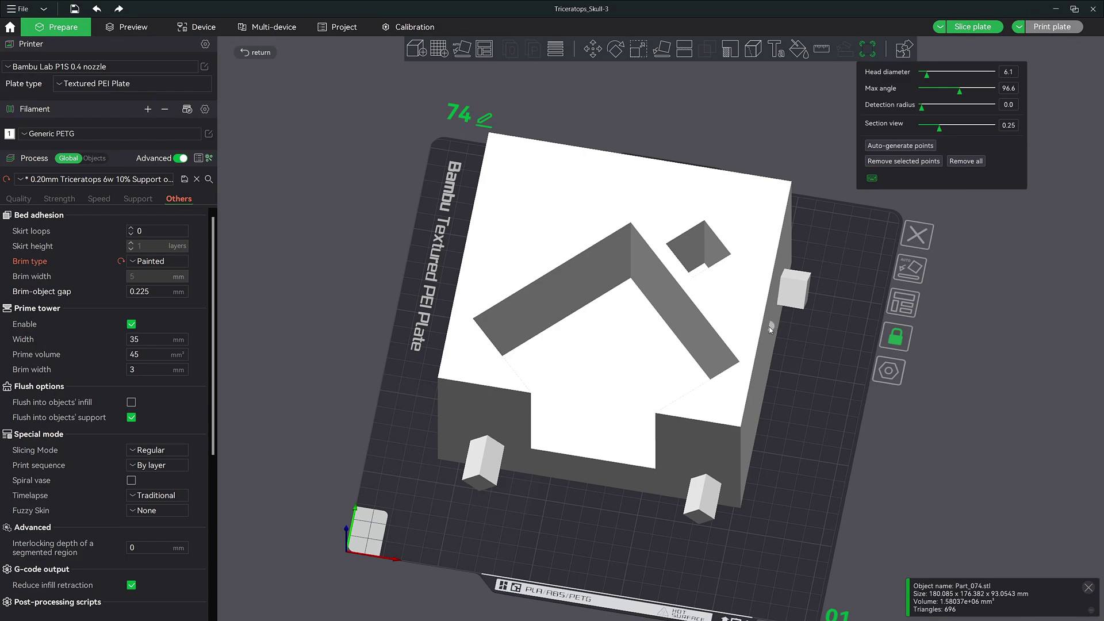
{"action": "left_click", "coordinate": [767, 388]}
{"action": "left_click", "coordinate": [676, 433]}
{"action": "left_click", "coordinate": [516, 413]}
{"action": "left_click", "coordinate": [459, 407]}
{"action": "left_click", "coordinate": [740, 455]}
{"action": "left_click", "coordinate": [978, 164]}
Add three more brim ears along the box's base and close the Brim Ears tool.
{"action": "left_click", "coordinate": [468, 426]}
{"action": "left_click", "coordinate": [676, 455]}
{"action": "left_click", "coordinate": [753, 418]}
{"action": "left_click", "coordinate": [257, 53]}
Slice the plate and zoom into the preview to inspect the brim ears.
{"action": "left_click_drag", "start_coordinate": [417, 385], "coordinate": [541, 356]}
{"action": "left_click", "coordinate": [952, 29]}
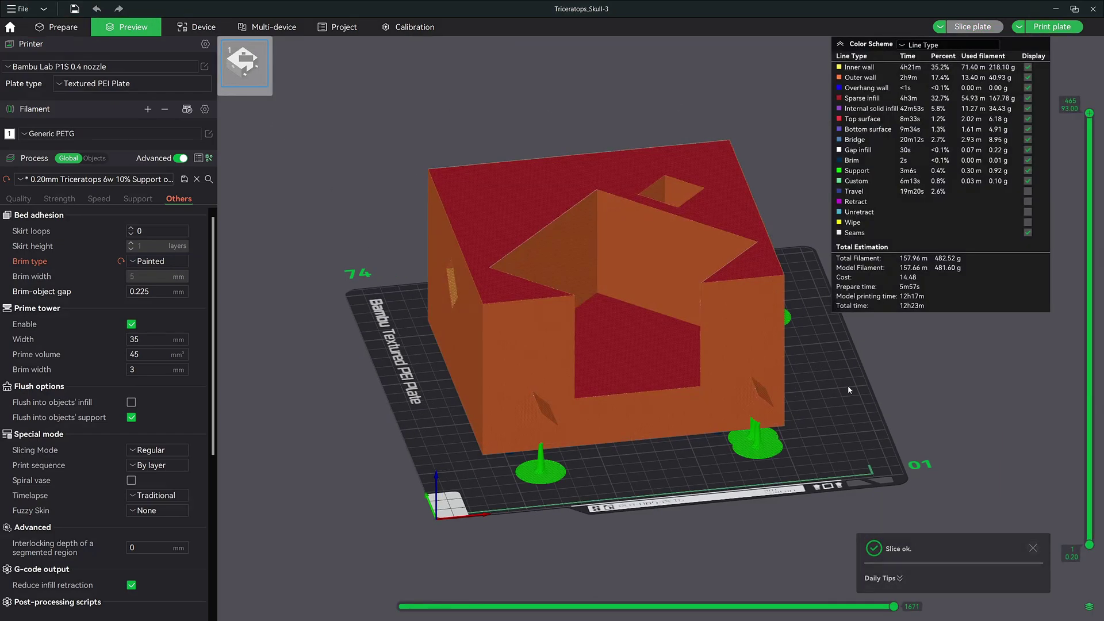
{"action": "left_click_drag", "start_coordinate": [848, 385], "coordinate": [803, 464]}
{"action": "scroll", "coordinate": [803, 470], "scroll_direction": "up", "scroll_amount": 6}
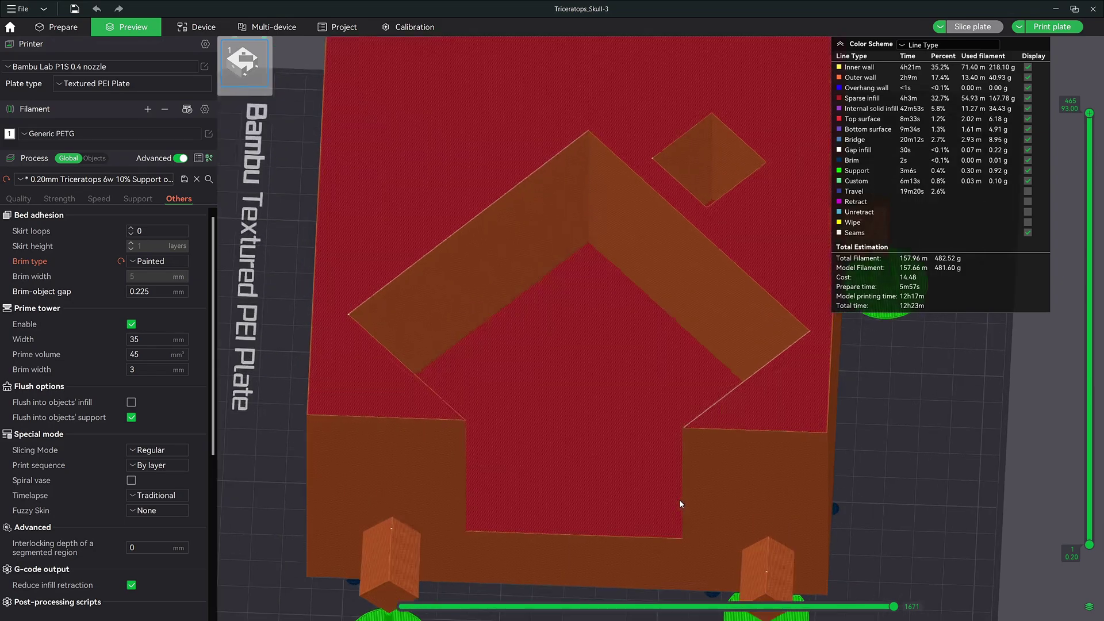